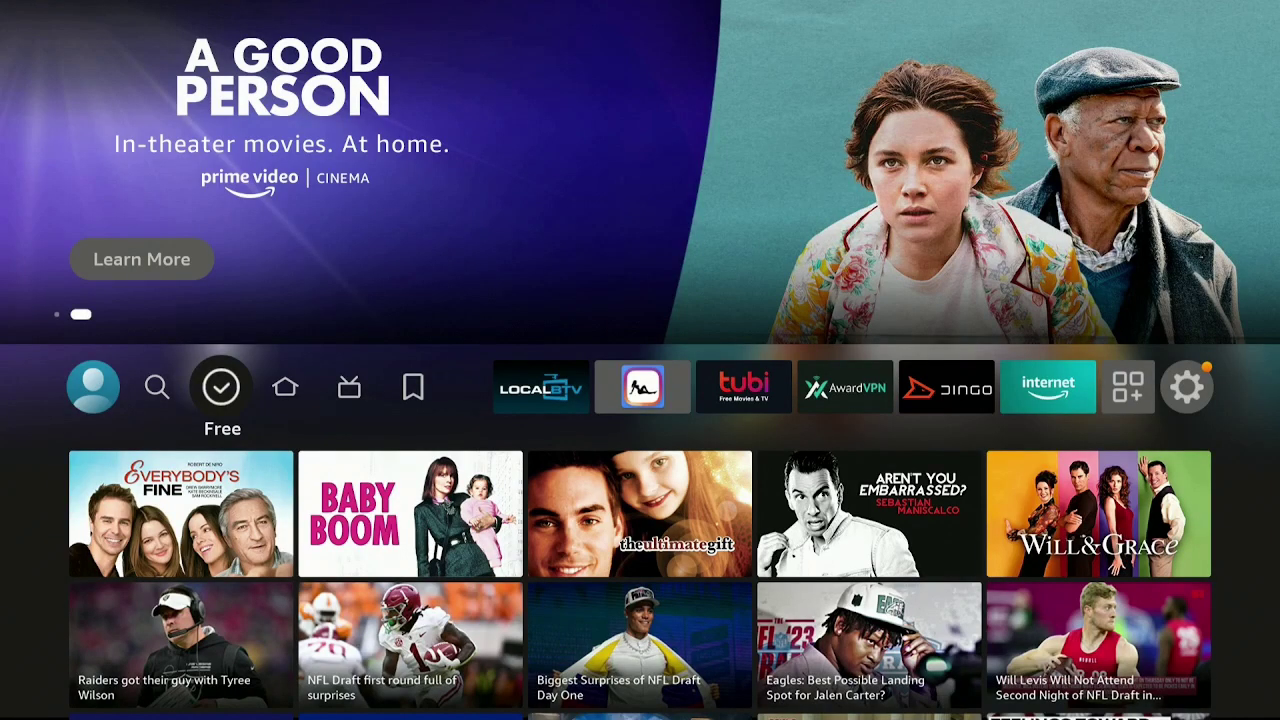
- Open the Fire TV search and enter the letter D as the search term
key(Left)
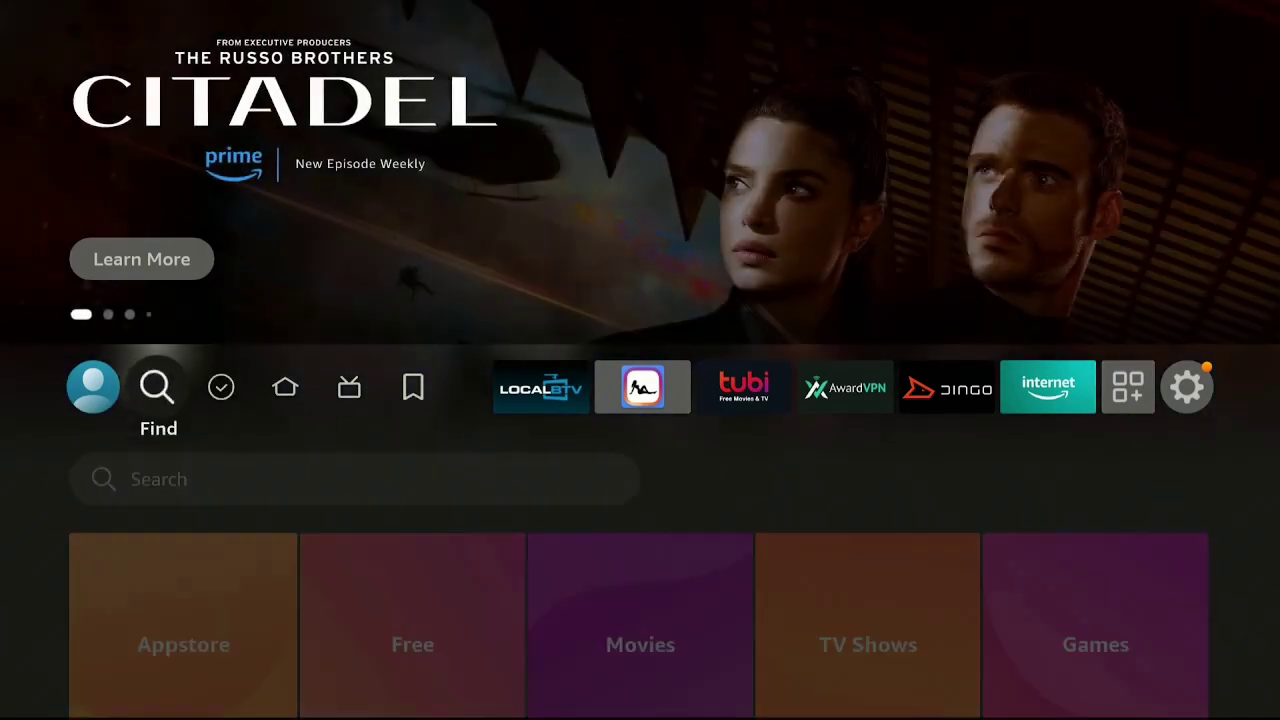
key(Down)
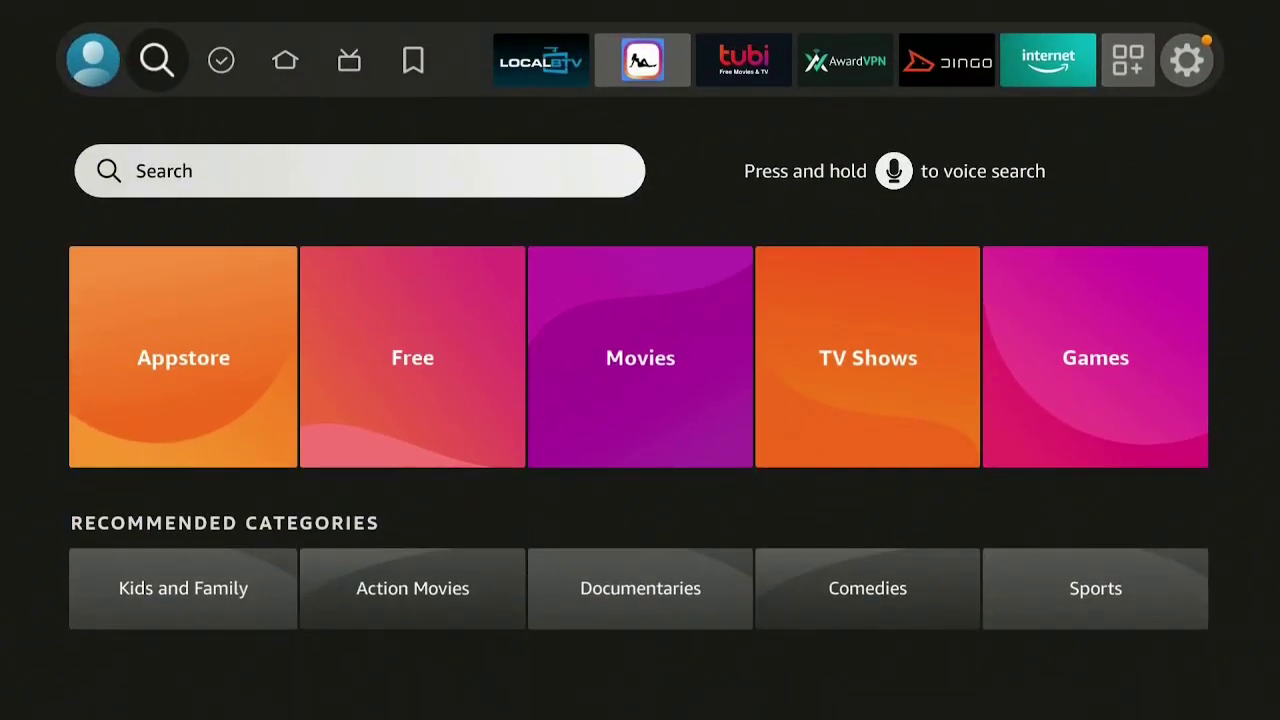
key(Return)
key(Right)
key(Right)
key(Right)
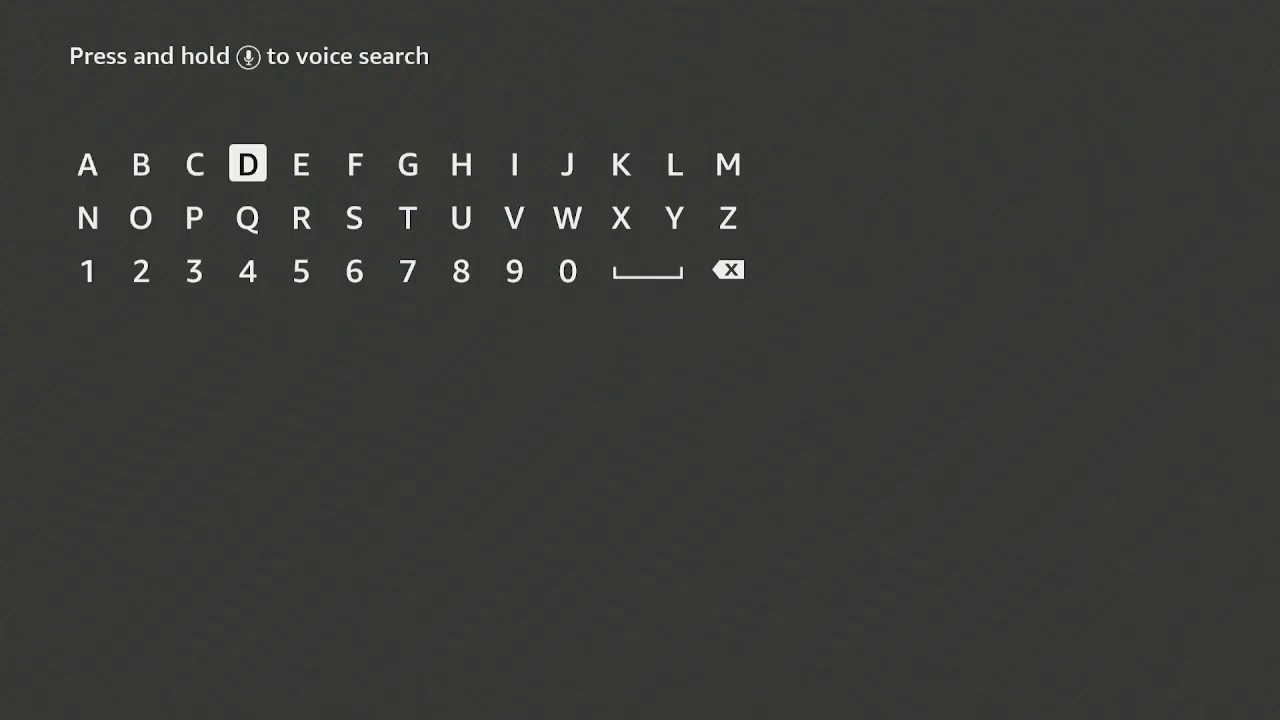
key(Return)
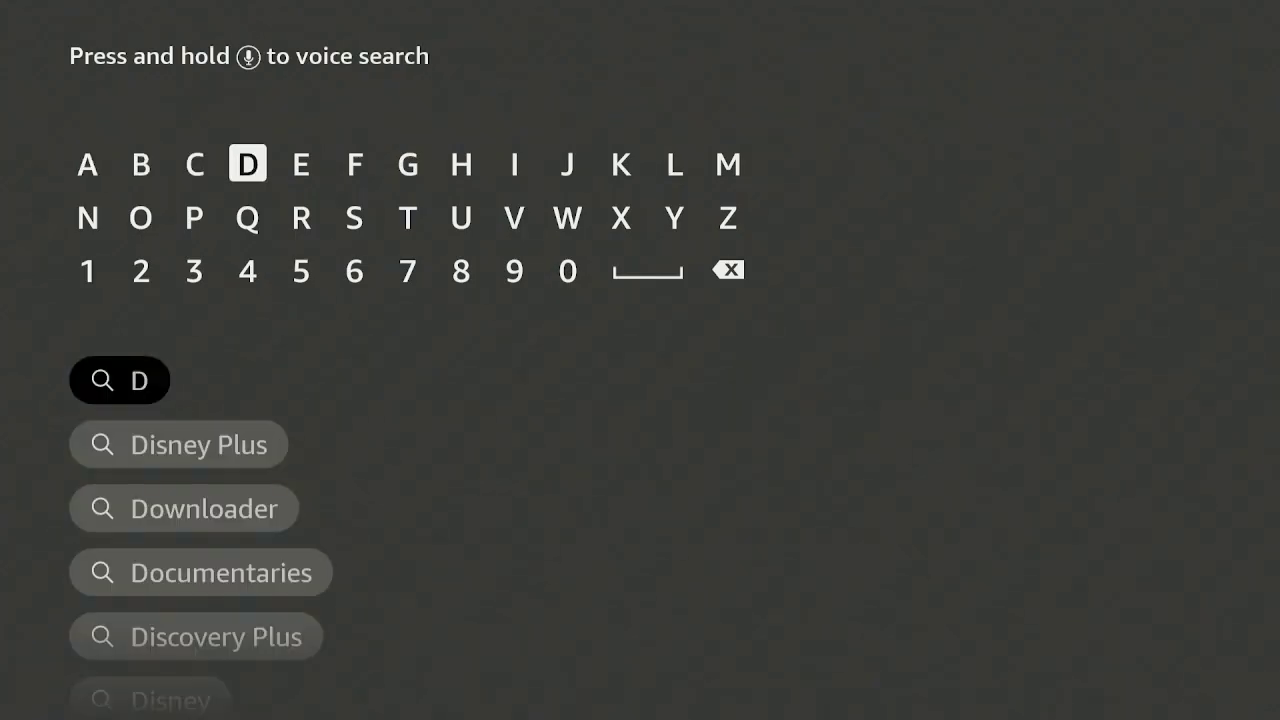
- Choose the Downloader search suggestion and download the Downloader app
key(Down)
key(Down)
key(Down)
key(Down)
key(Down)
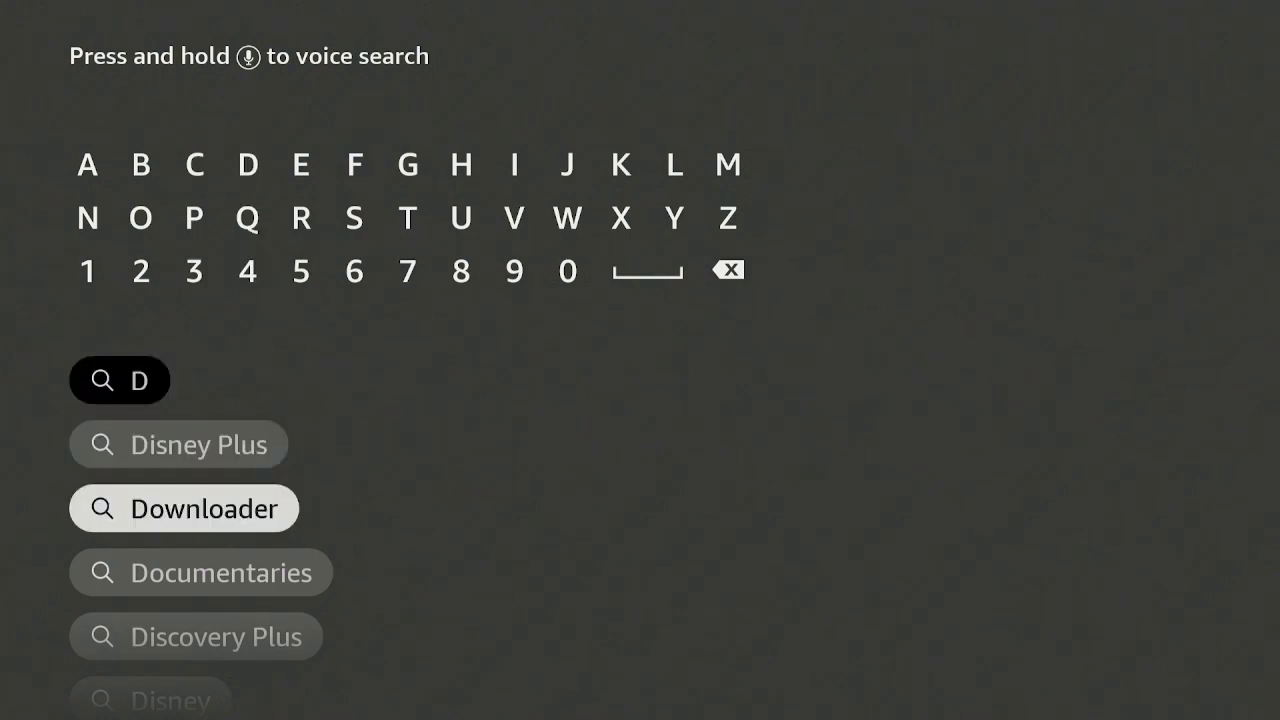
key(Return)
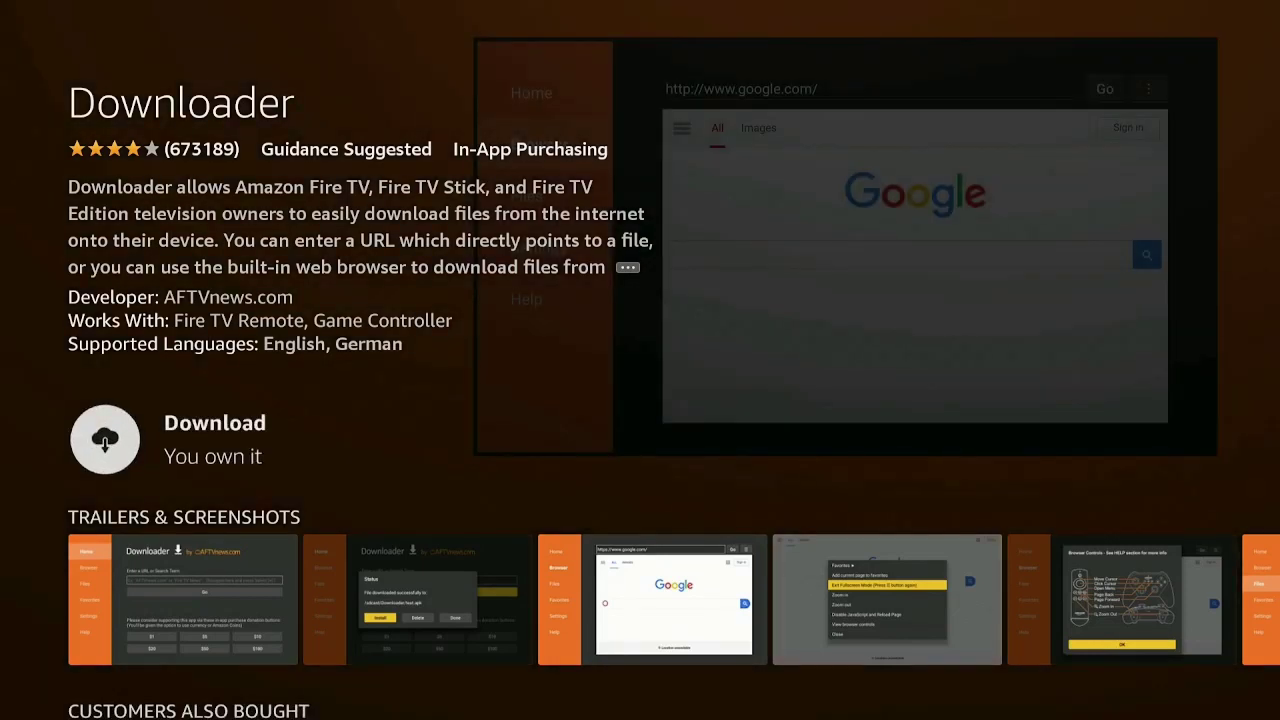
key(Return)
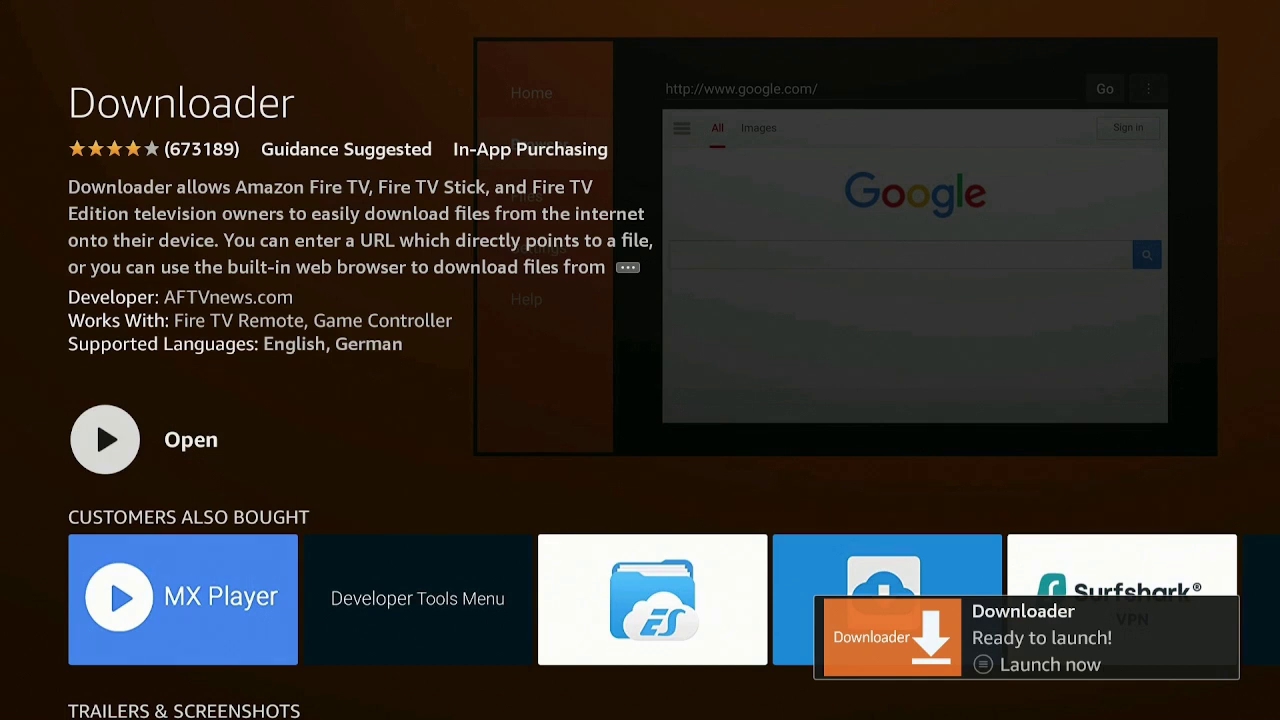
- Launch Downloader, allow it to access photos, media and files, and dismiss the Quick Start Guide
key(Return)
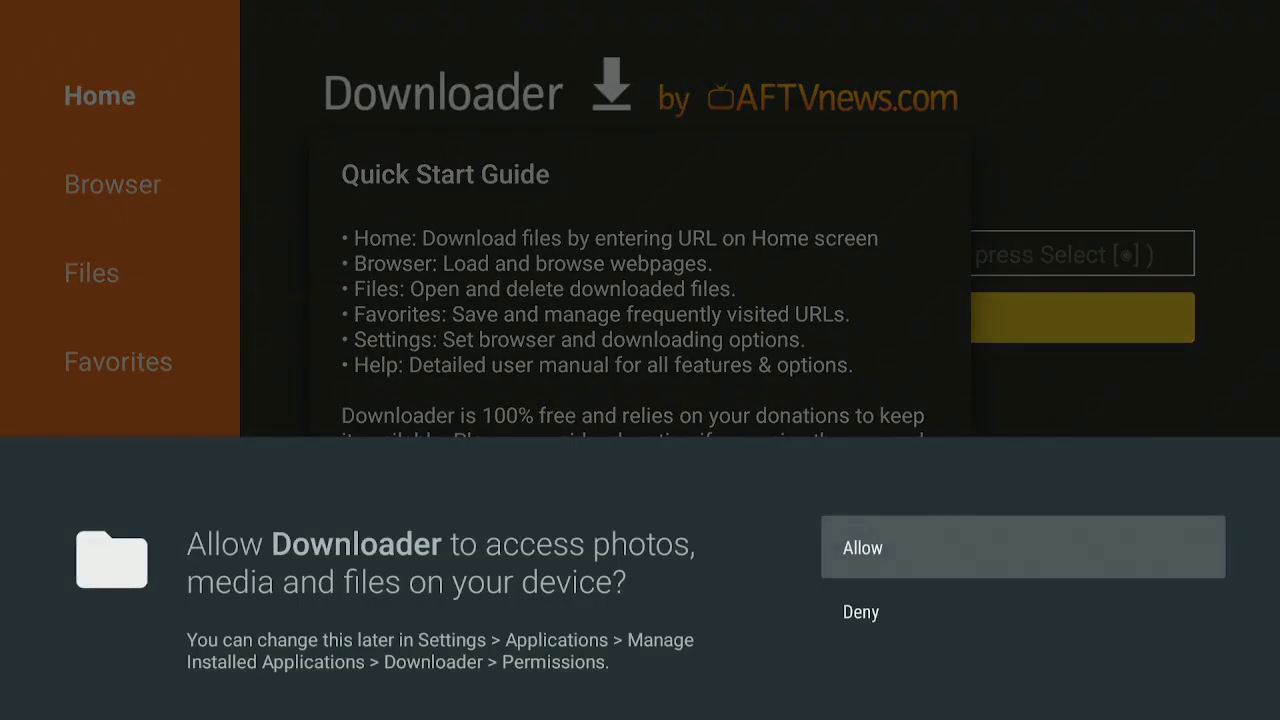
key(Return)
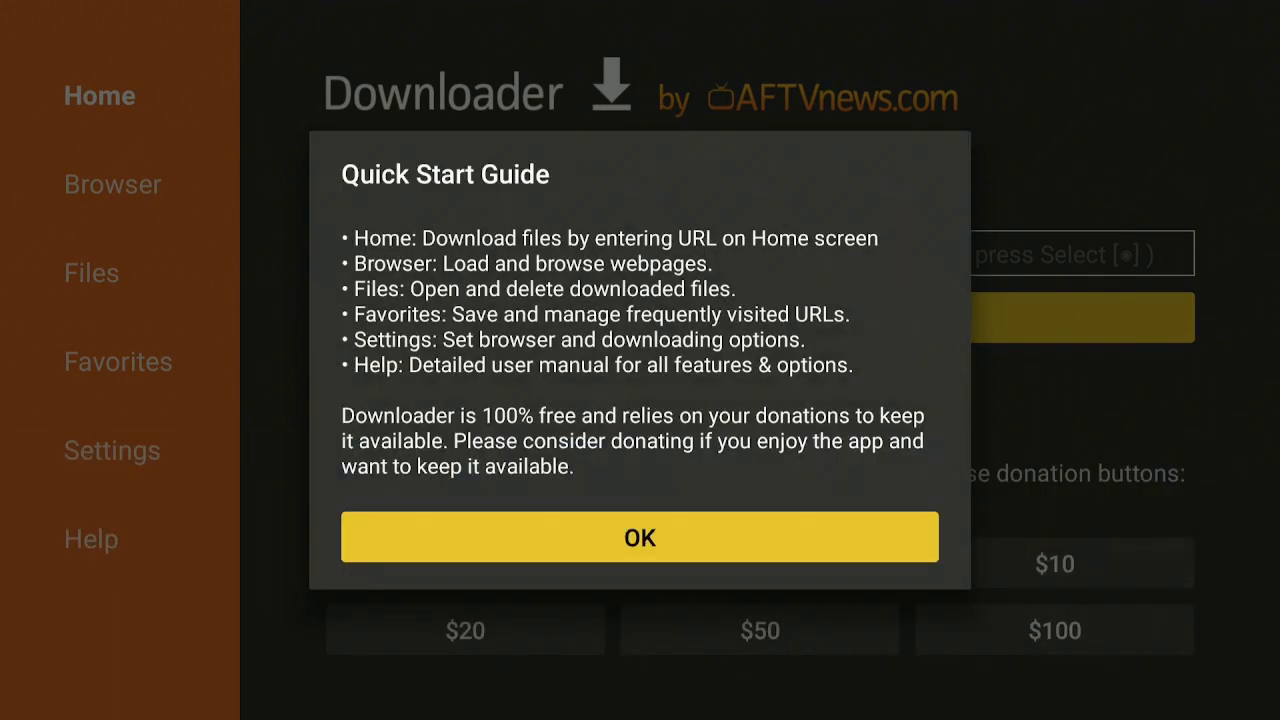
key(Return)
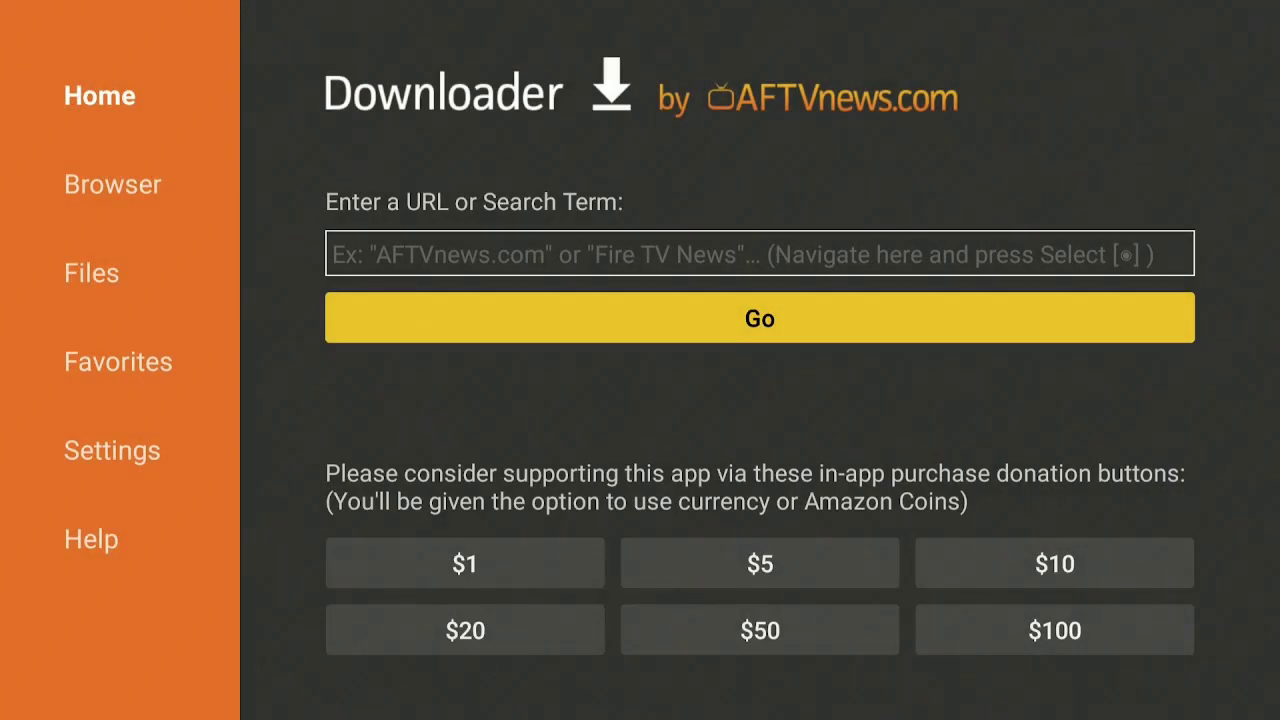
- Enter kodi.tv as the URL in Downloader and load the site
key(Up)
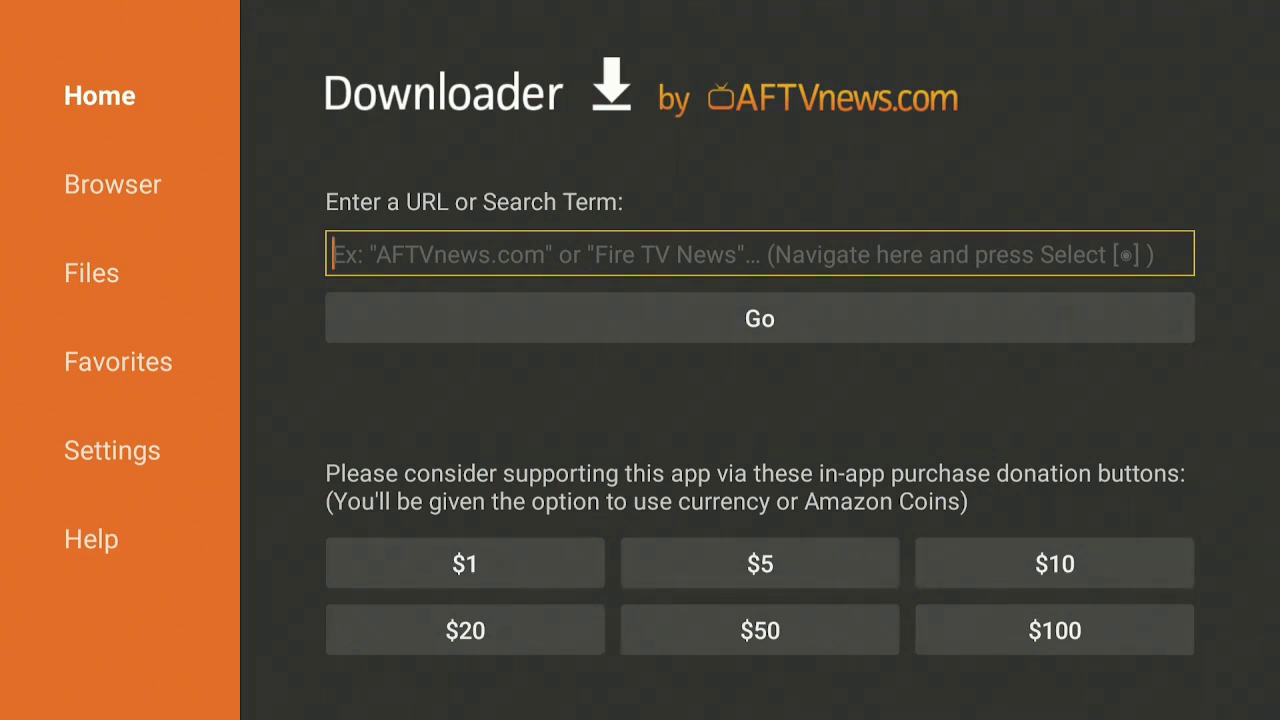
key(Return)
key(Down)
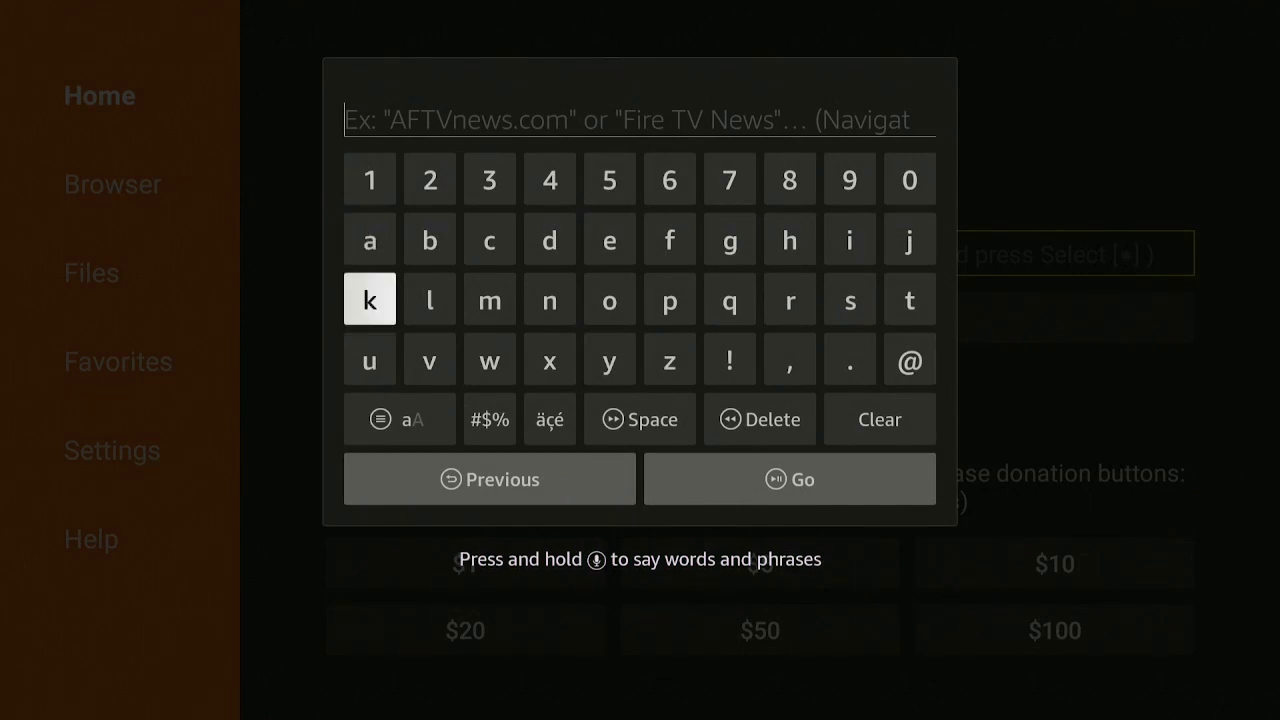
text(kodi.tv)
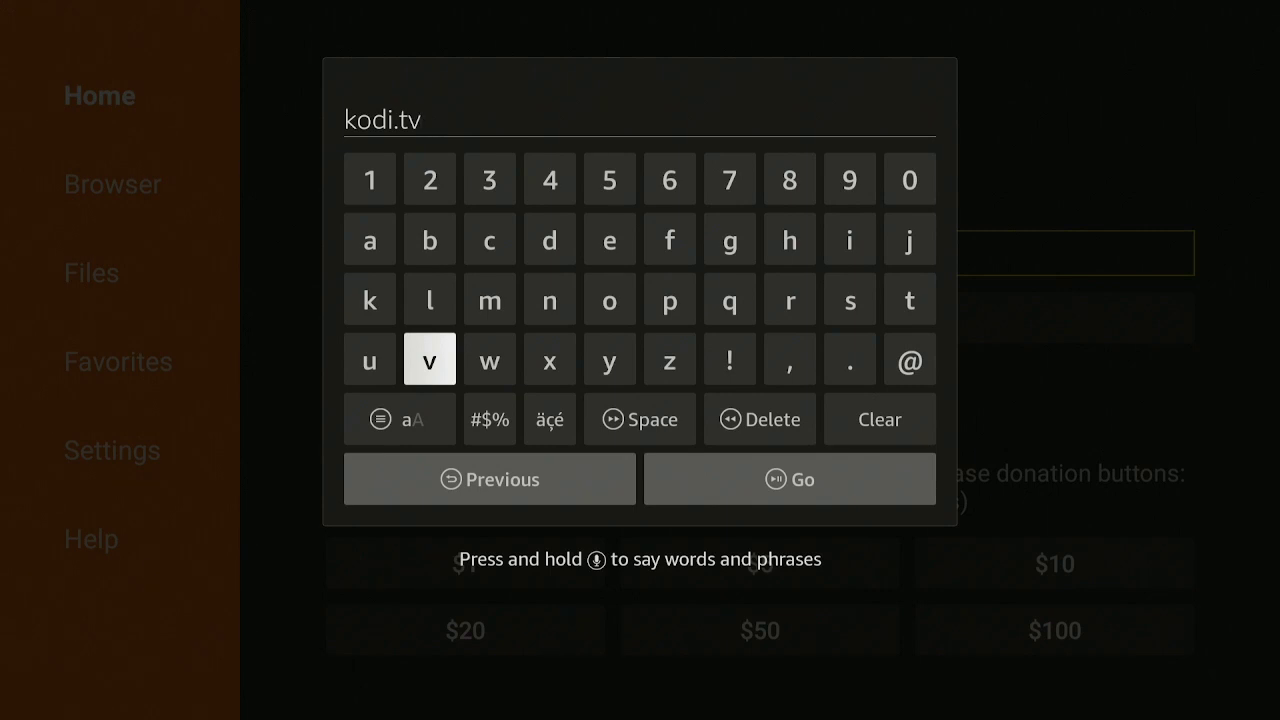
key(Down)
key(Down)
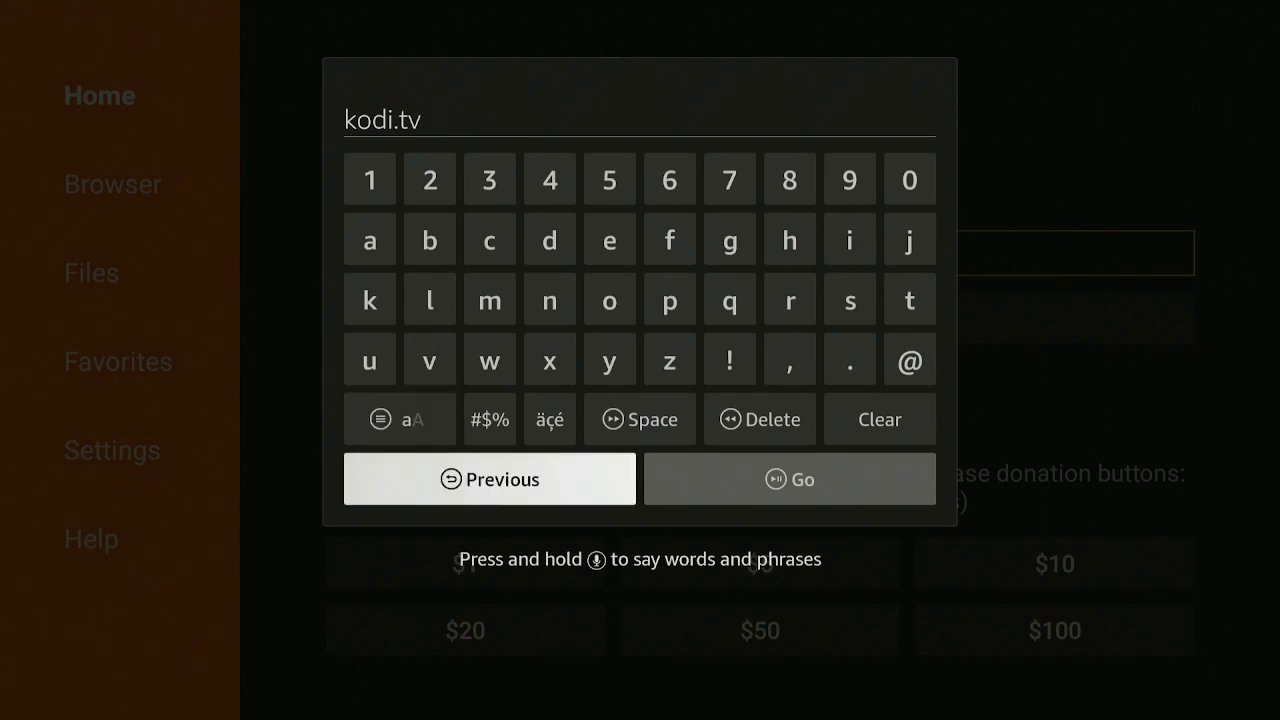
key(Right)
key(Return)
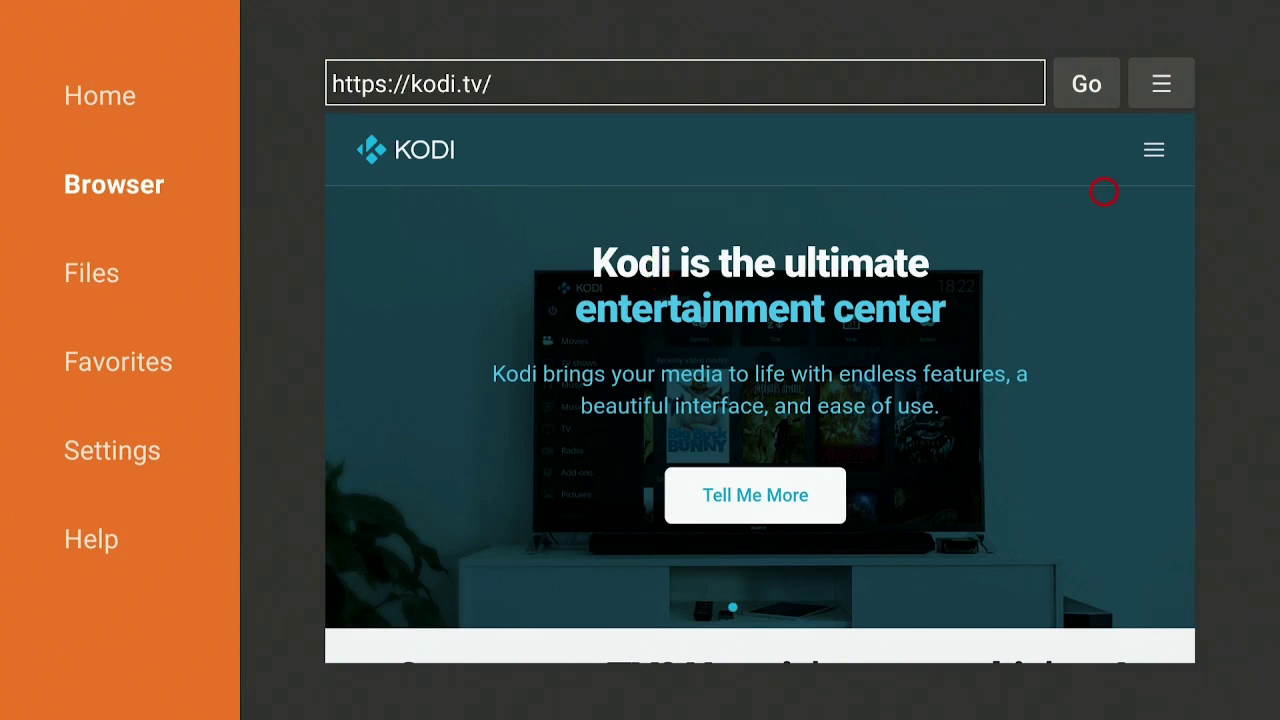
- Open the Kodi site's Android downloads page and review the recommended download options
click(1166, 143)
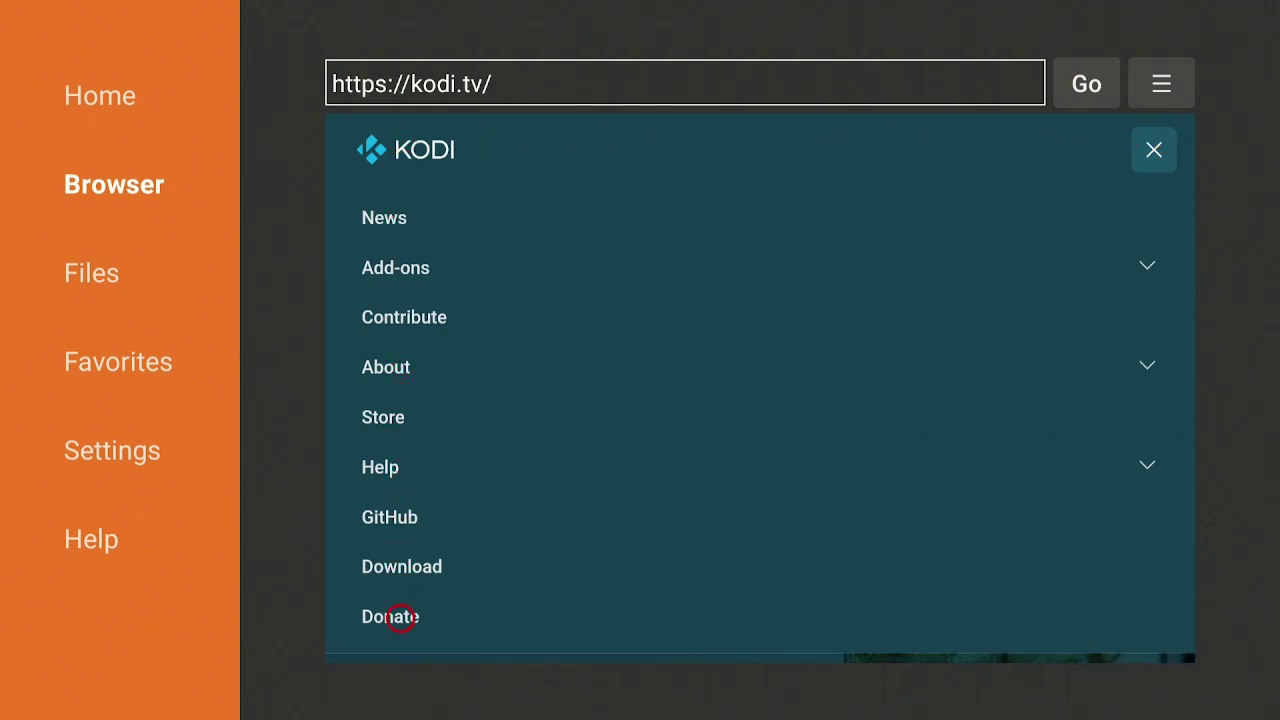
click(400, 572)
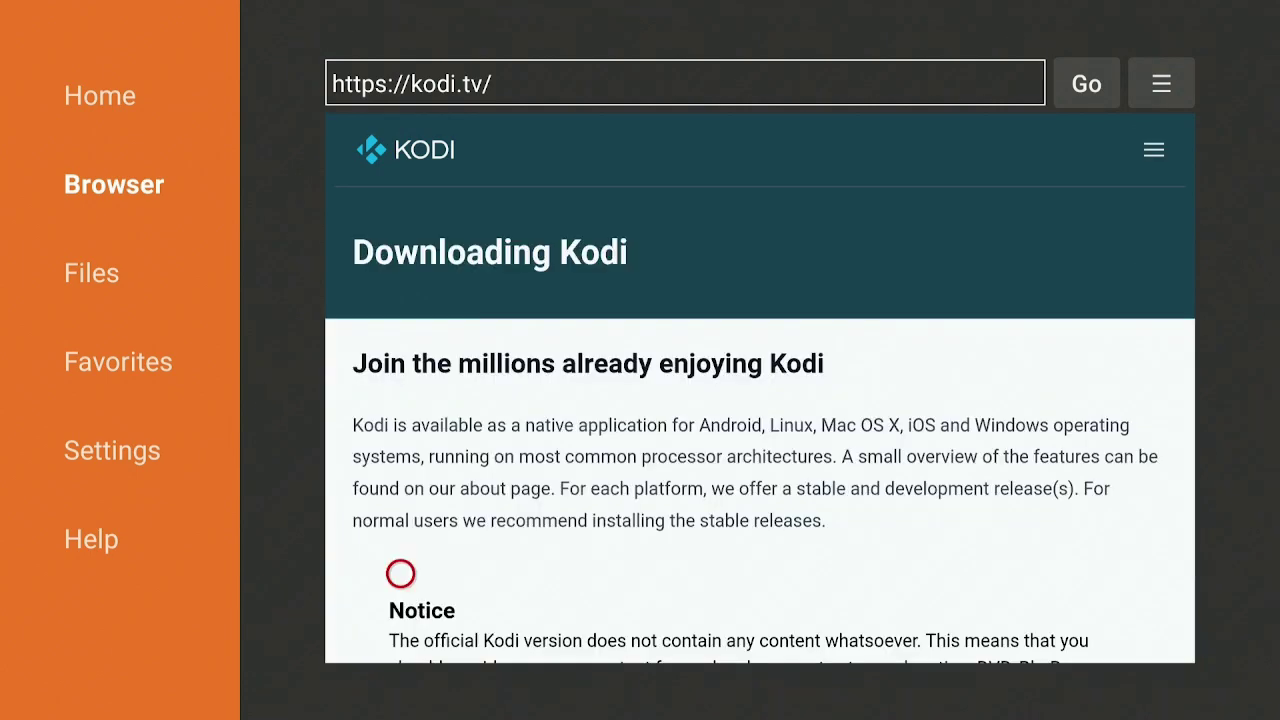
scroll(400, 573, down, 10)
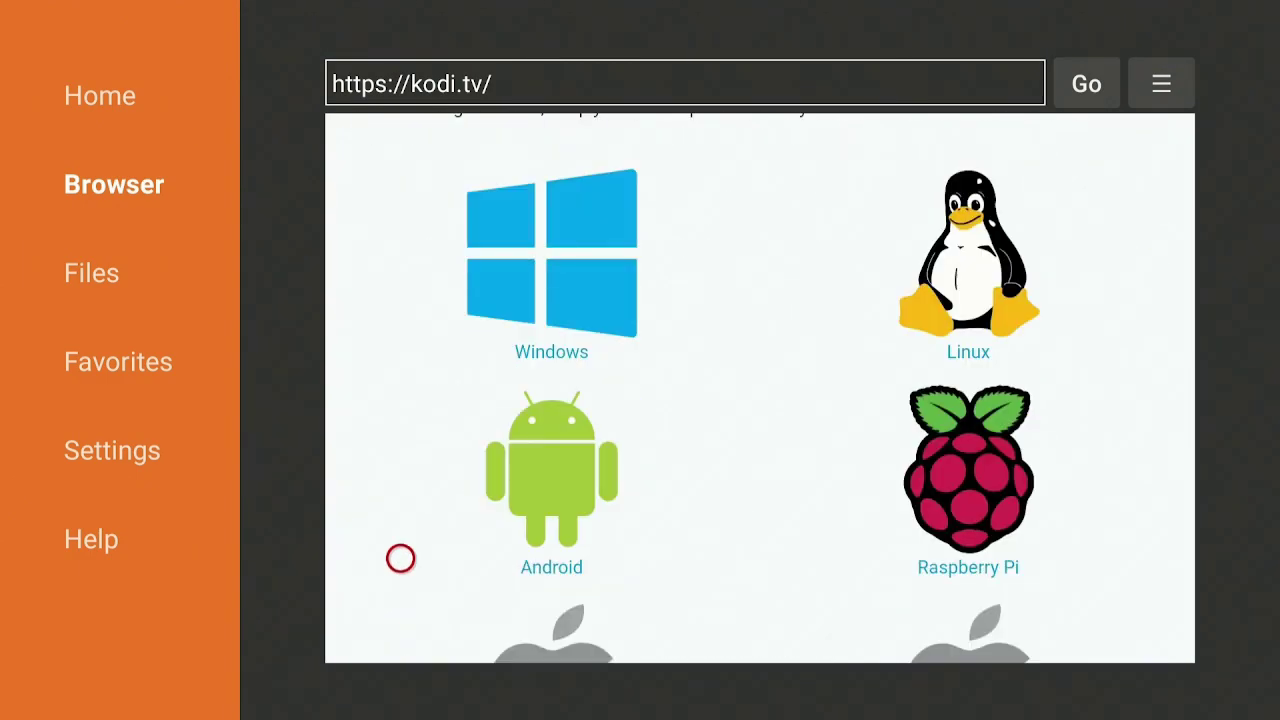
click(556, 513)
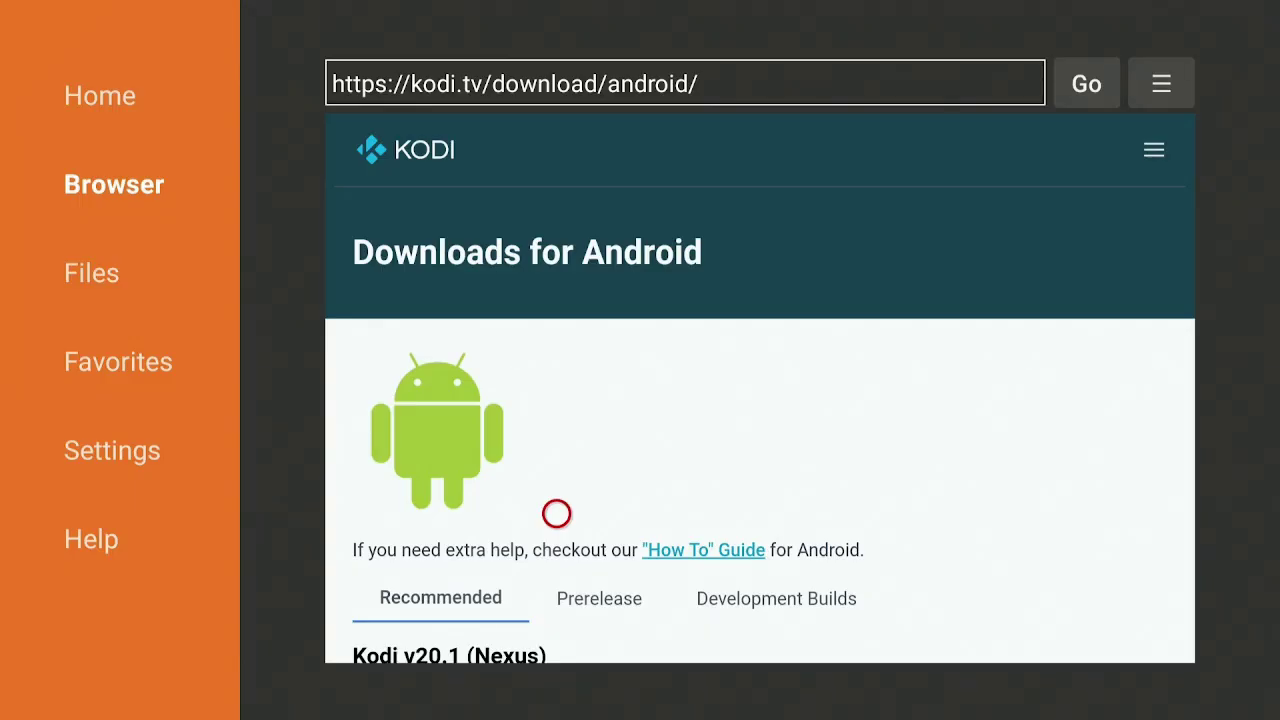
scroll(558, 634, down, 3)
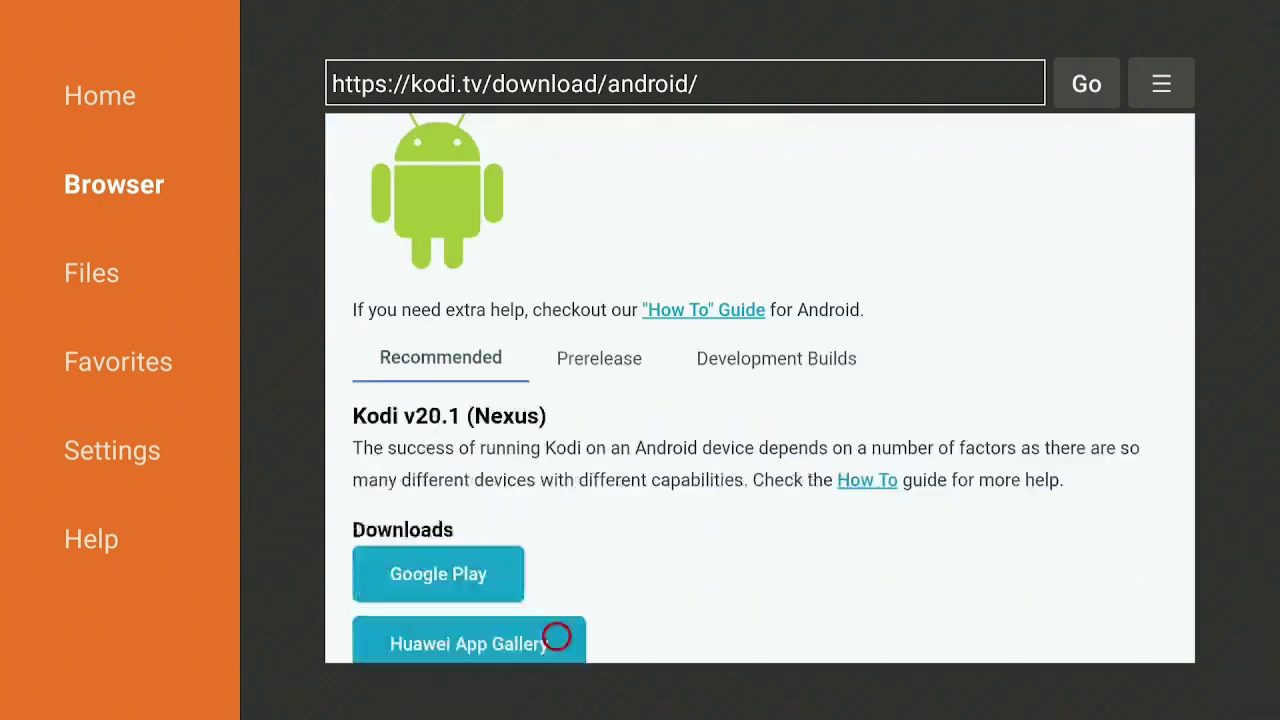
scroll(556, 637, down, 3)
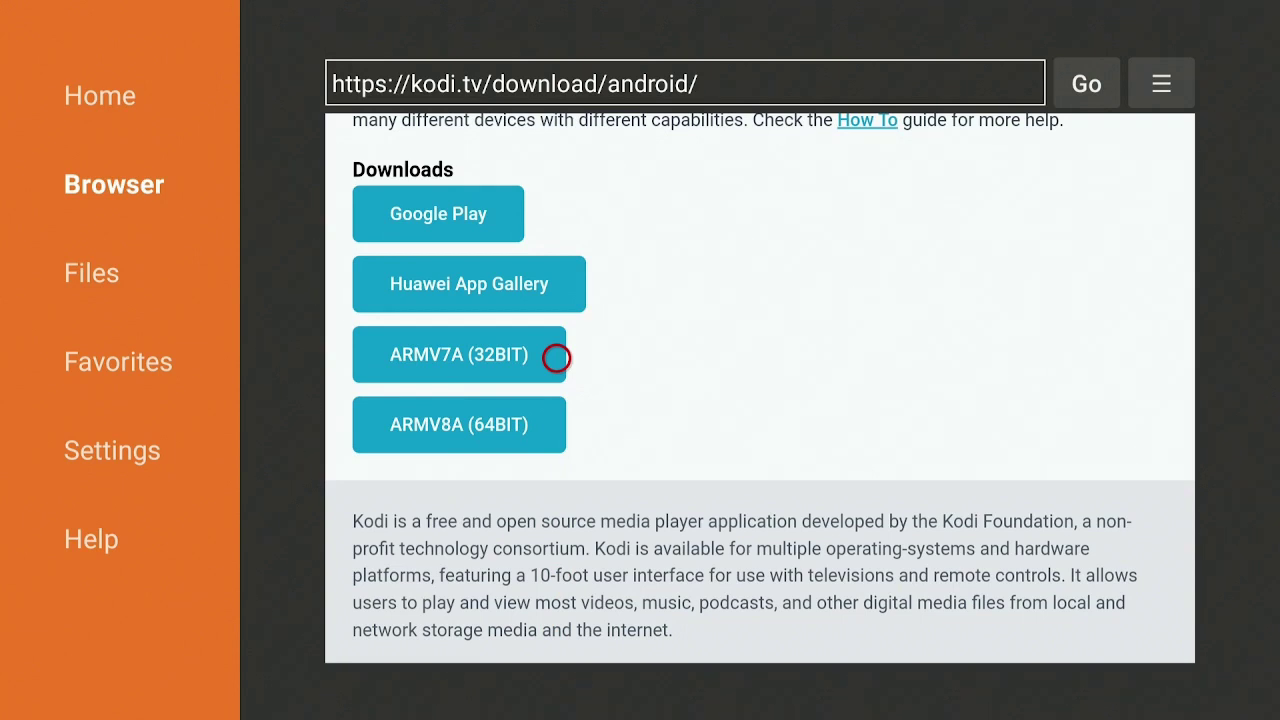
scroll(556, 140, up, 6)
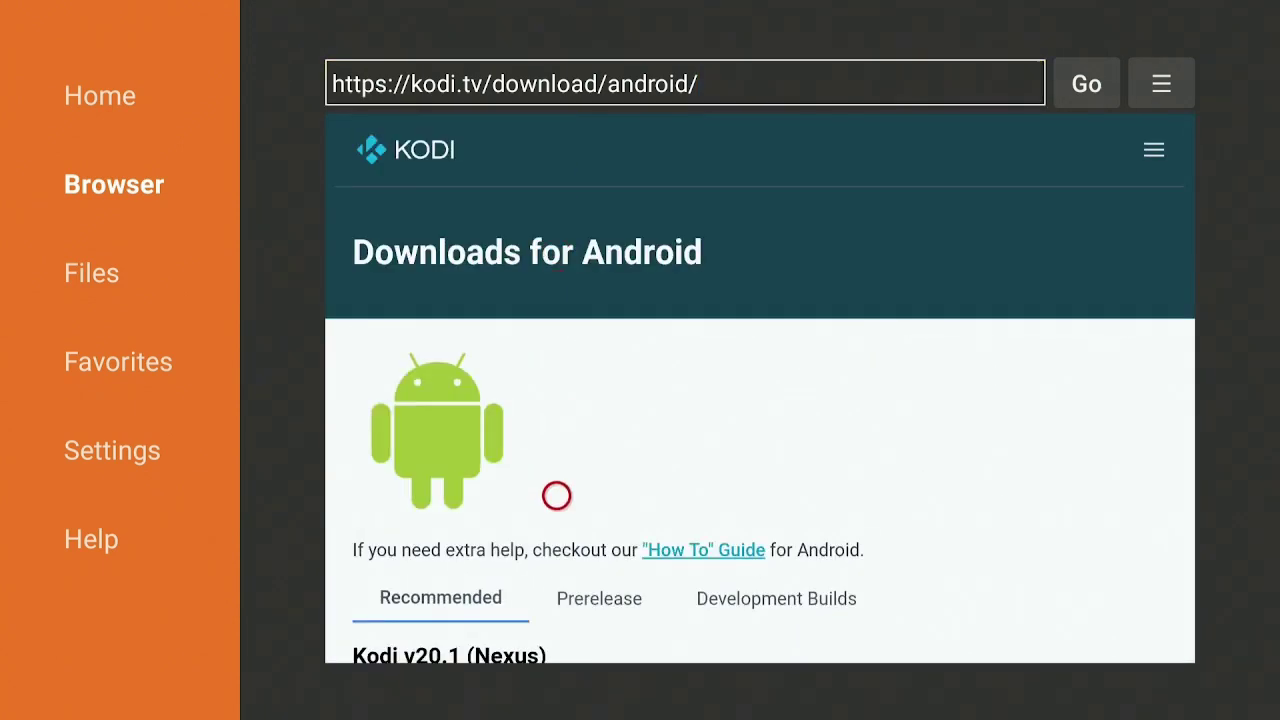
scroll(579, 546, down, 1)
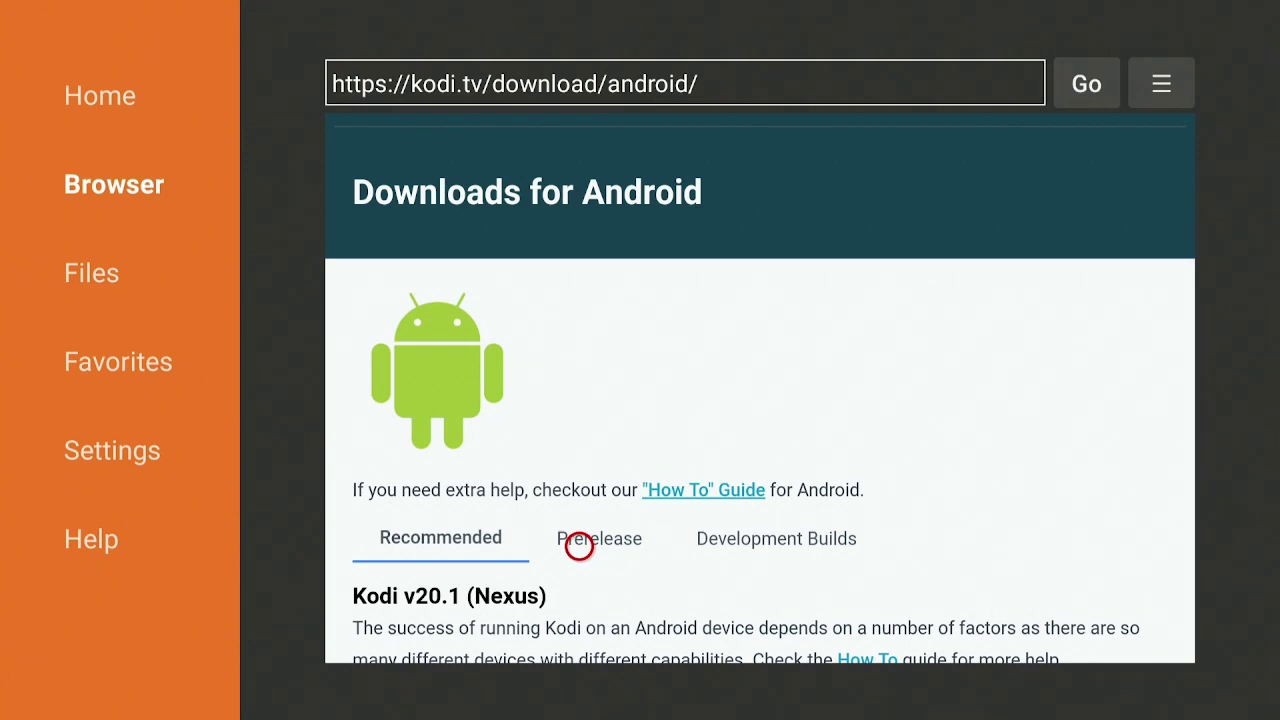
- Return to Kodi's general download page and follow the old builds link to the android/arm folder on the mirrors site
key(Escape)
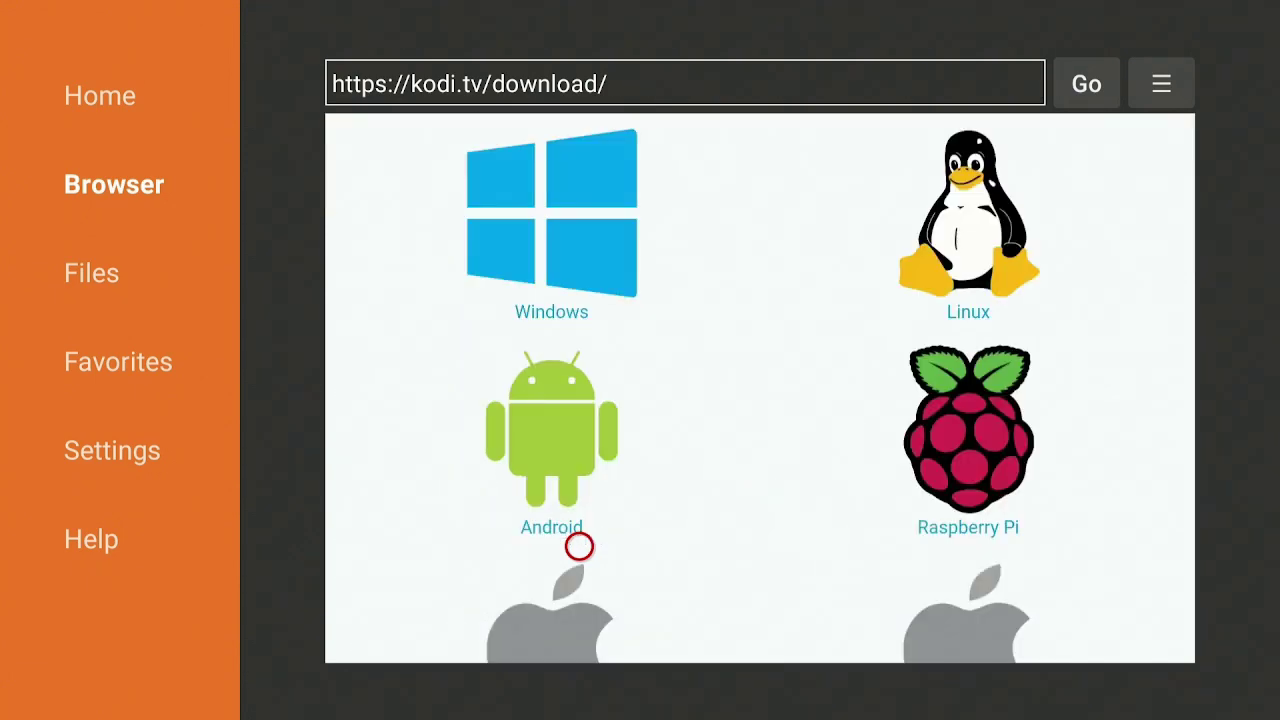
scroll(579, 611, down, 7)
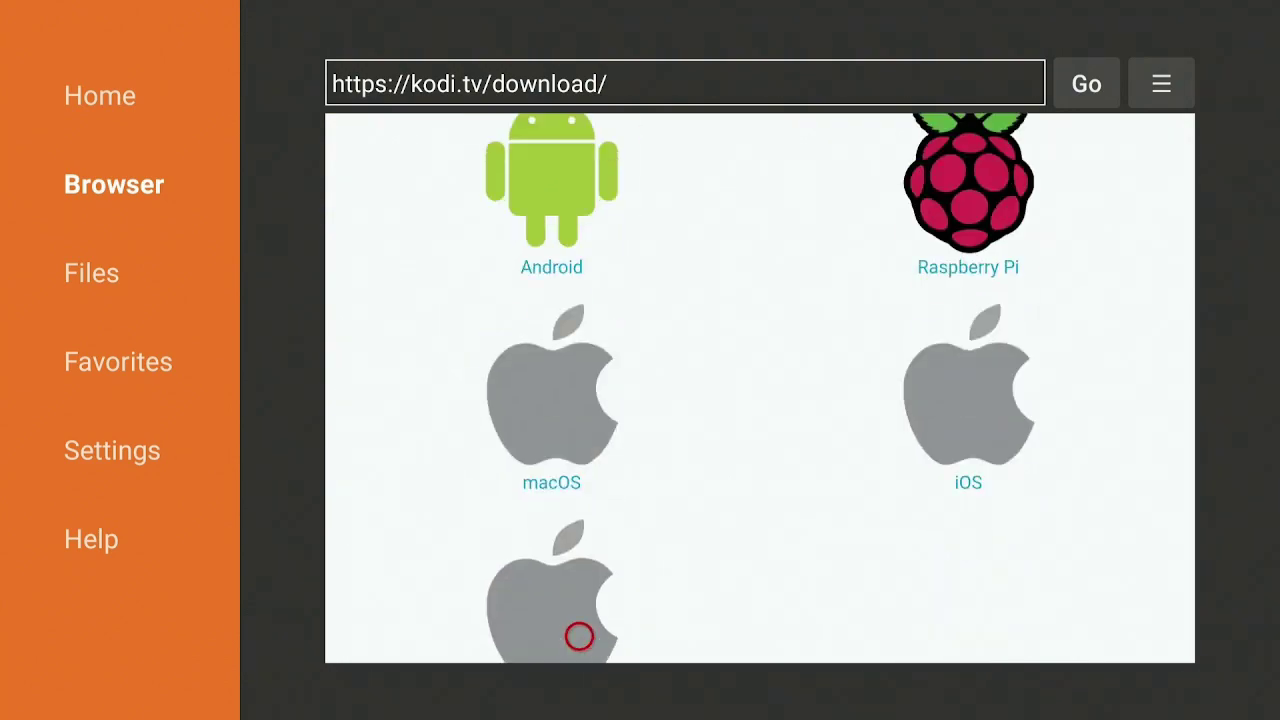
scroll(579, 636, down, 5)
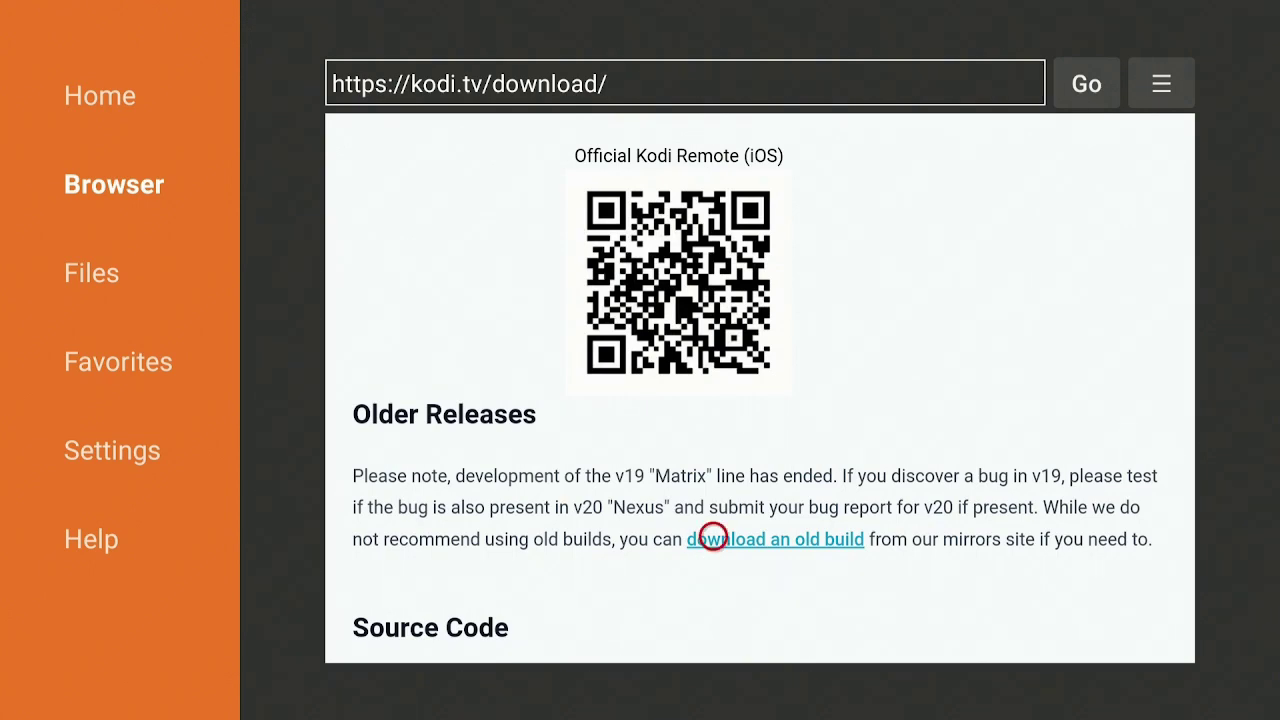
click(713, 537)
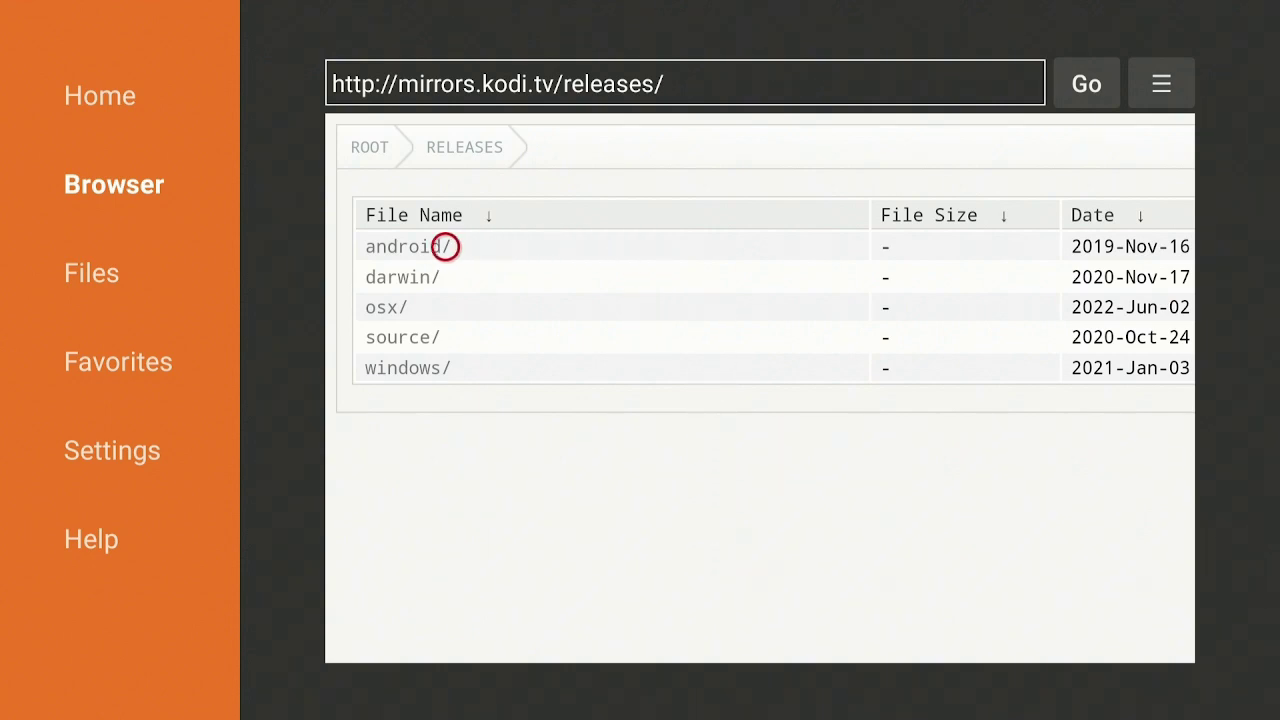
click(409, 246)
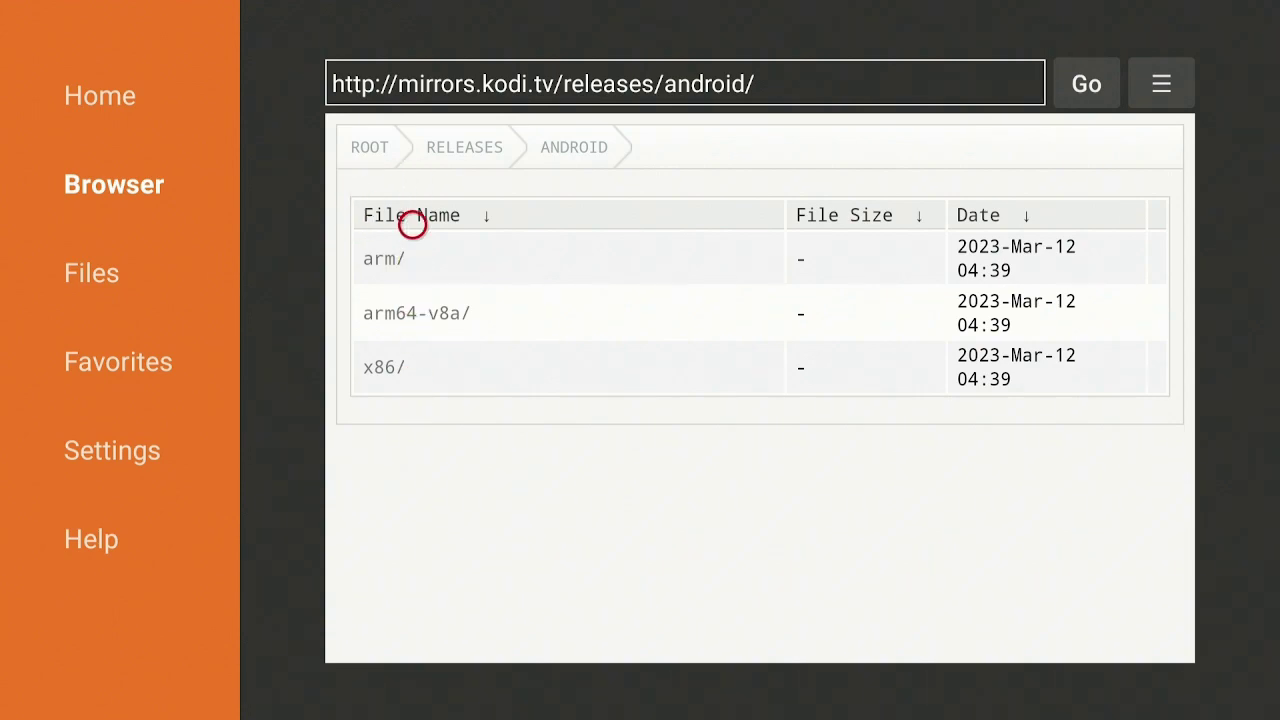
click(411, 249)
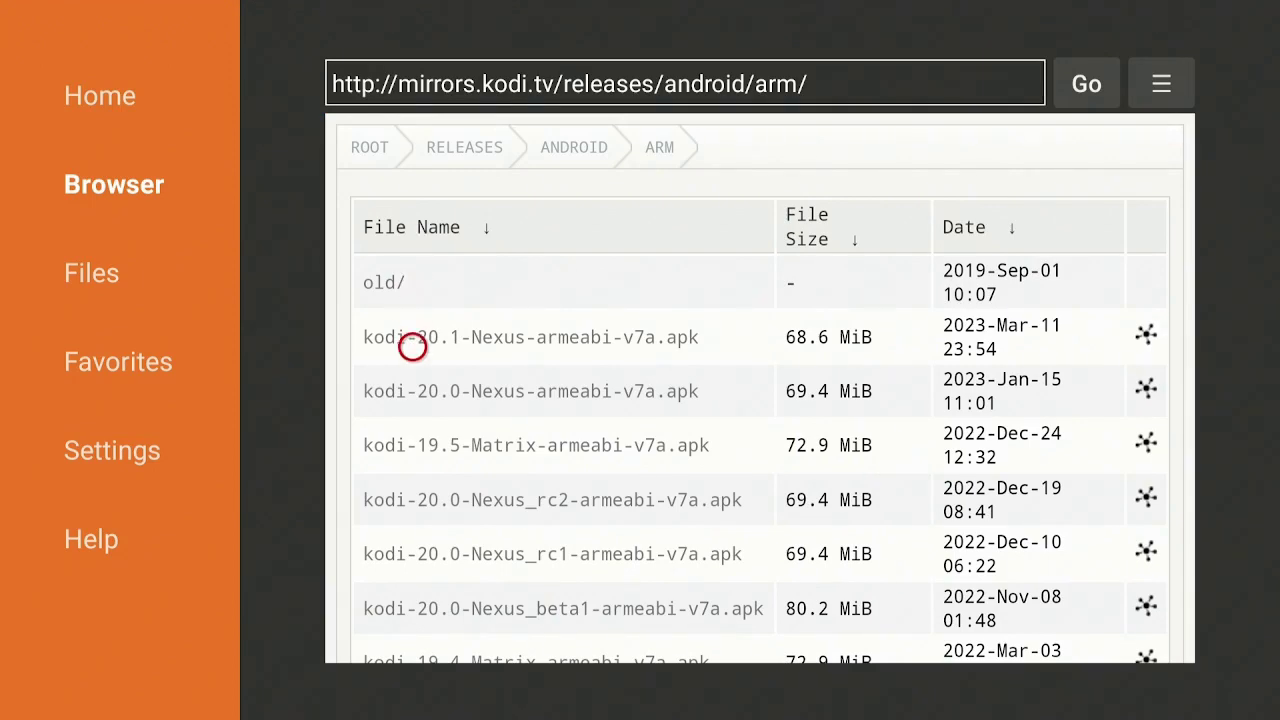
- Examine the list of ARM Kodi APK releases down to its end, and return to the Fire TV home screen
scroll(412, 600, down, 5)
scroll(412, 636, down, 3)
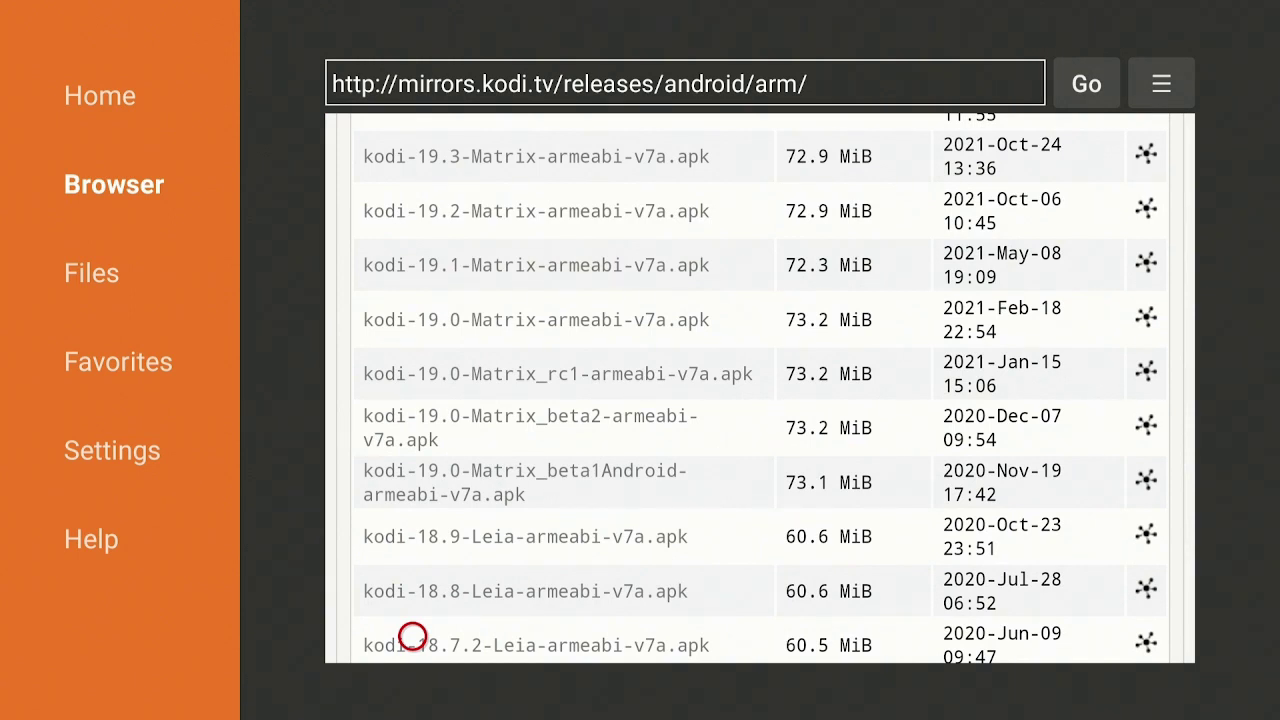
scroll(412, 636, down, 12)
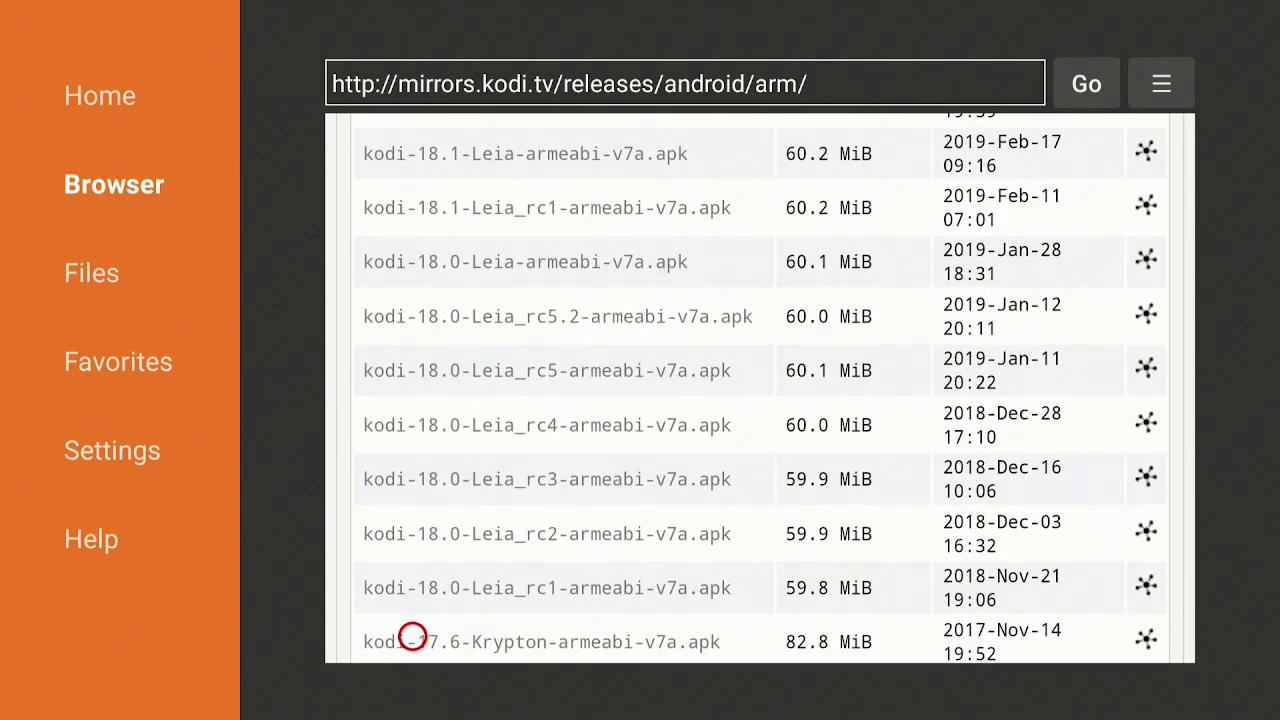
scroll(412, 636, down, 1)
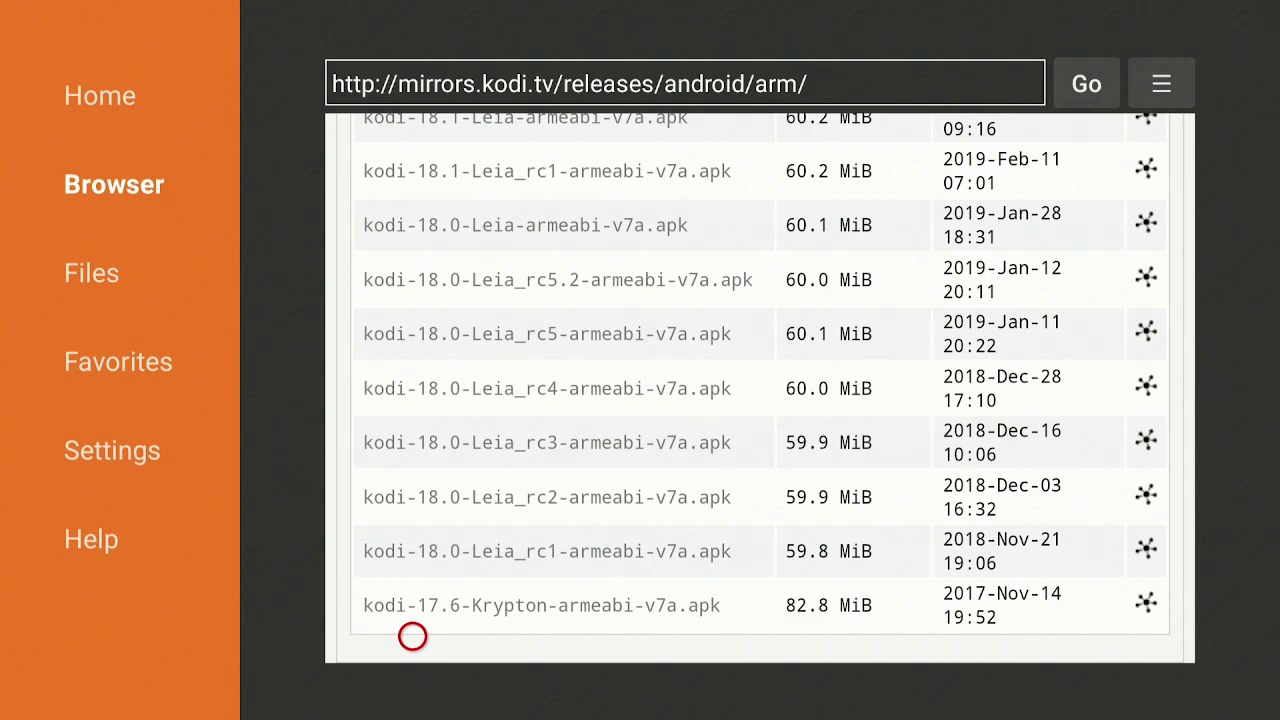
key(Home)
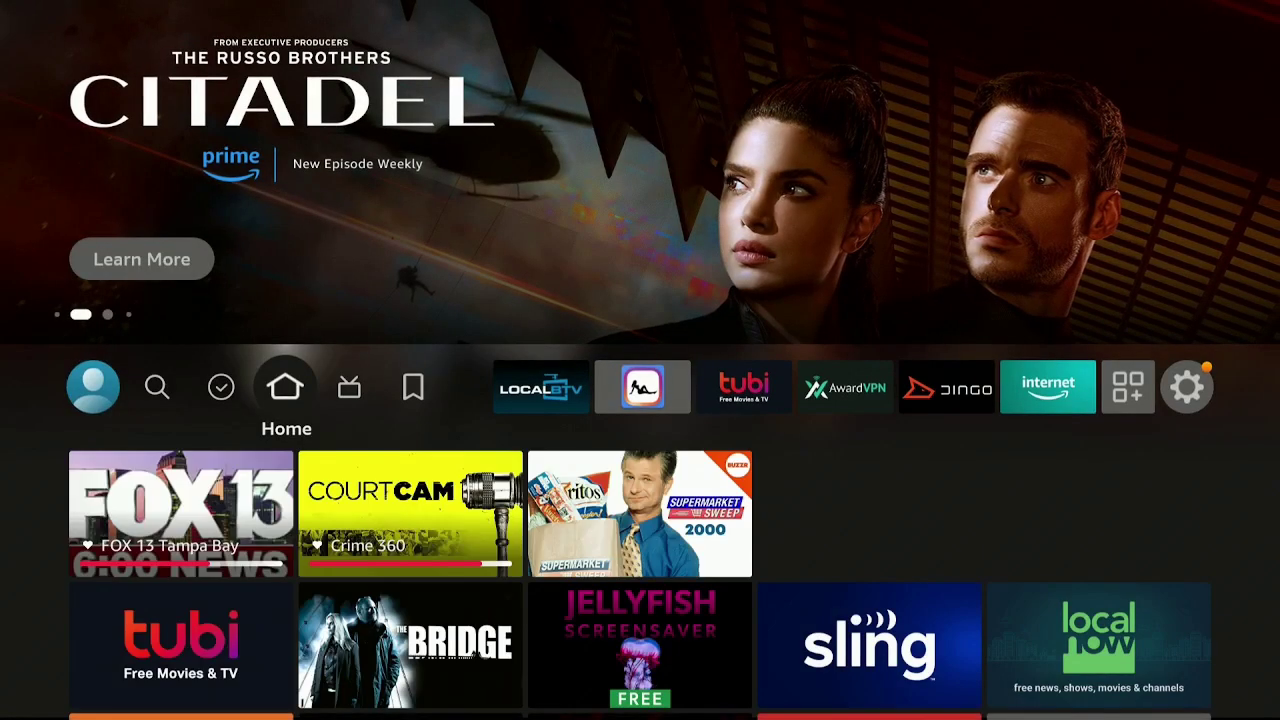